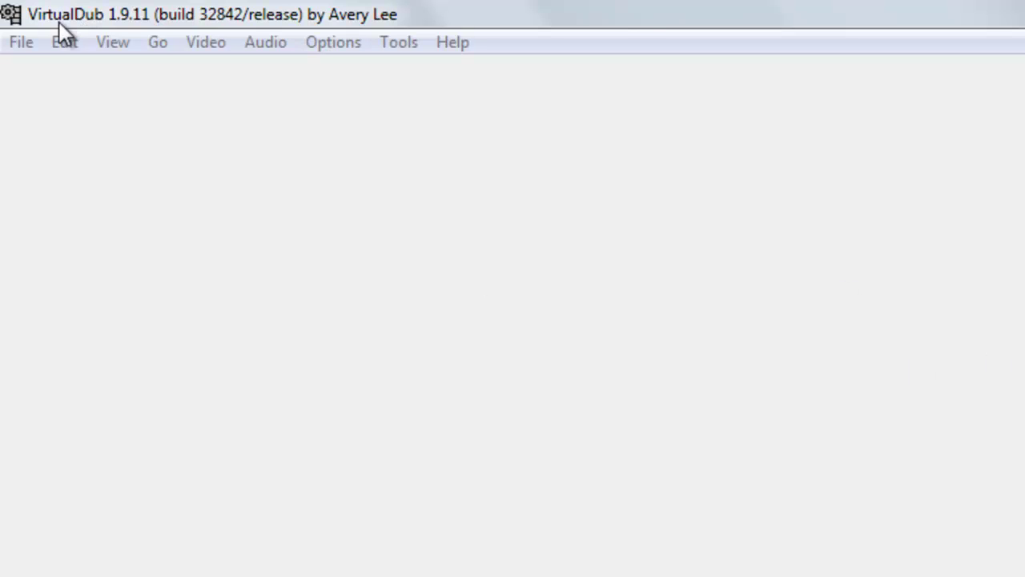
Load 123.avi from the hardsub folder using File > Open video file.
left_click(22, 43)
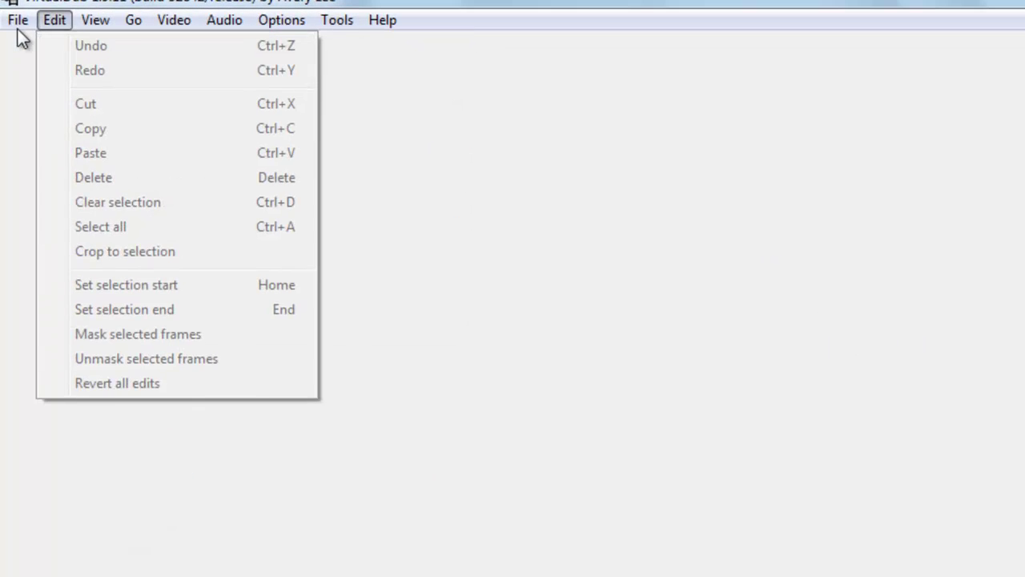
left_click(35, 45)
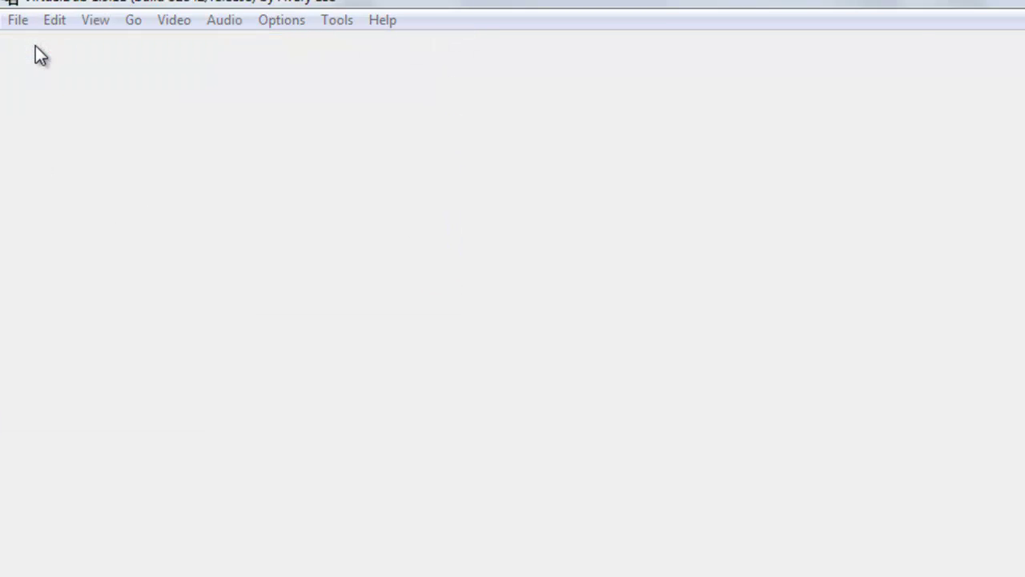
left_click(269, 316)
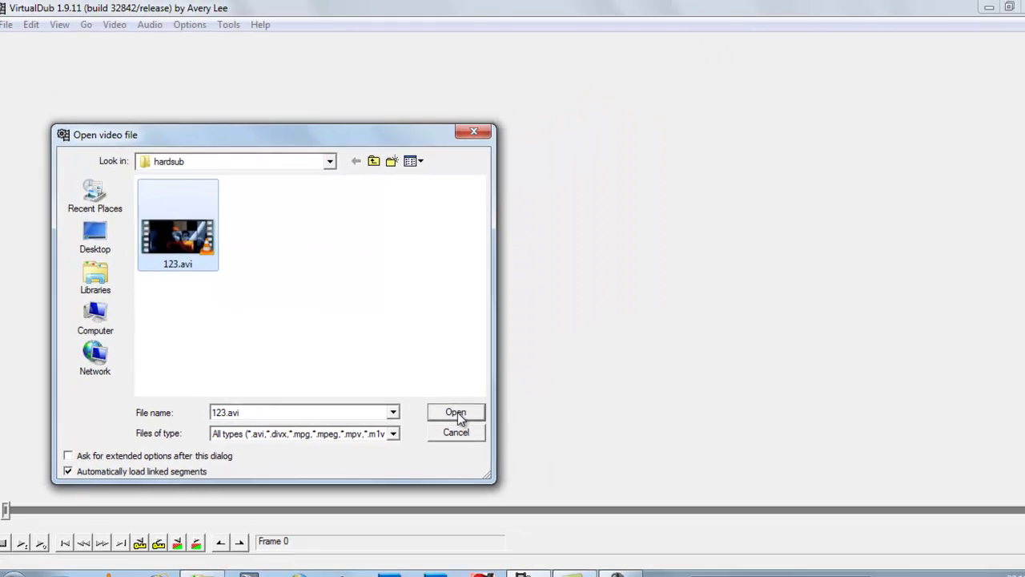
left_click(664, 449)
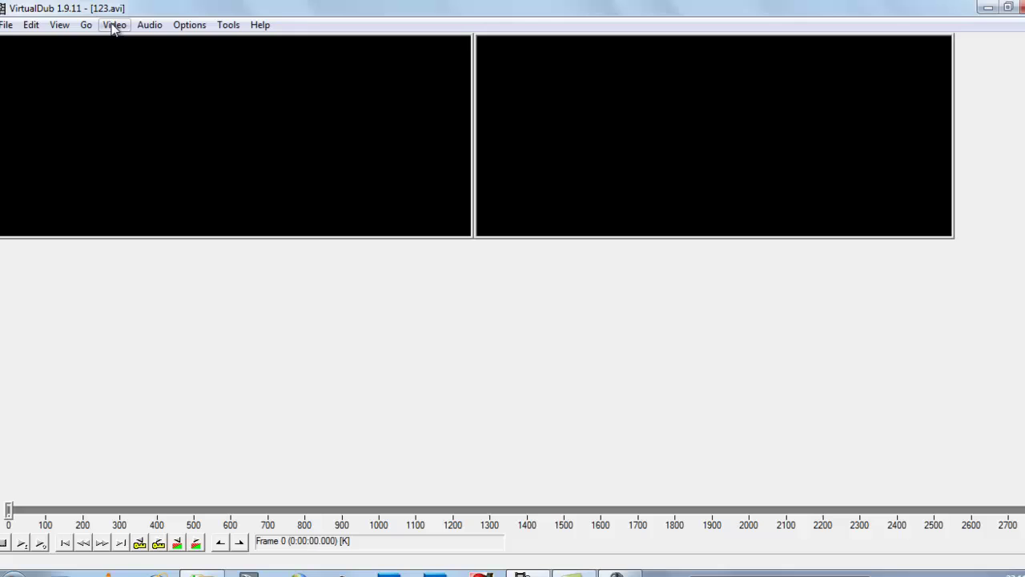
Keep Video > Full processing mode checked, then return to the Video menu.
left_click(114, 25)
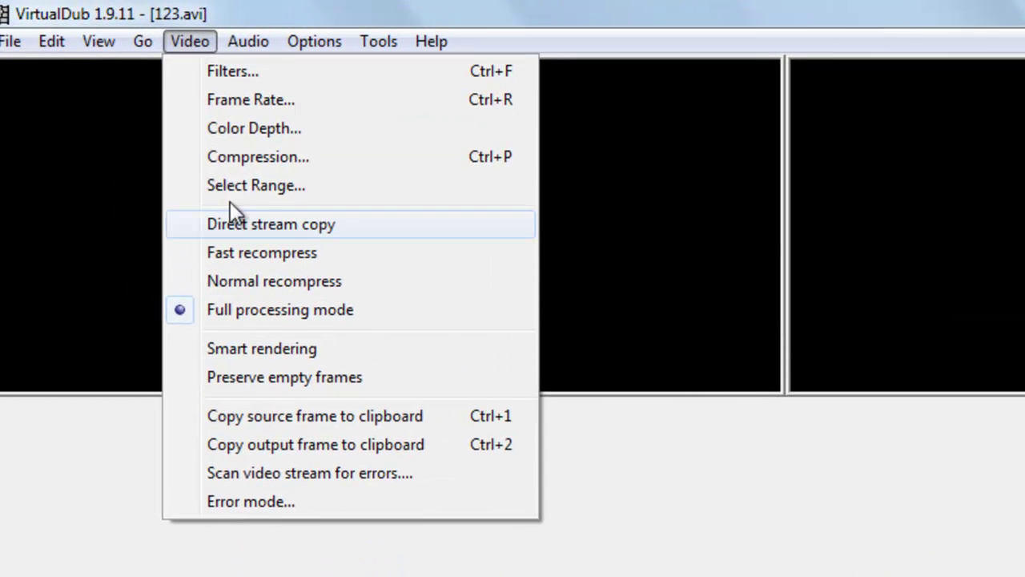
mouse_move(264, 42)
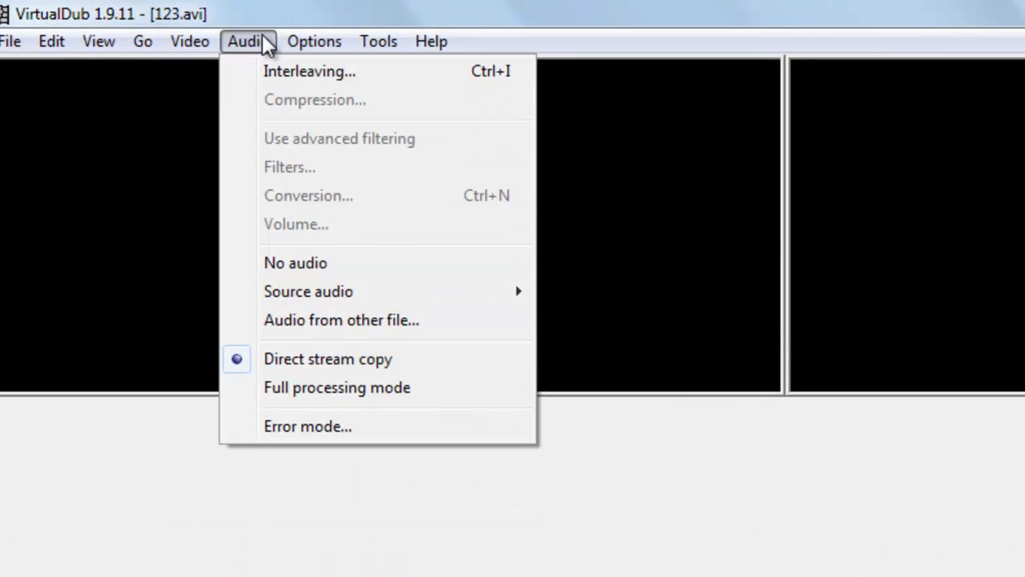
left_click(316, 388)
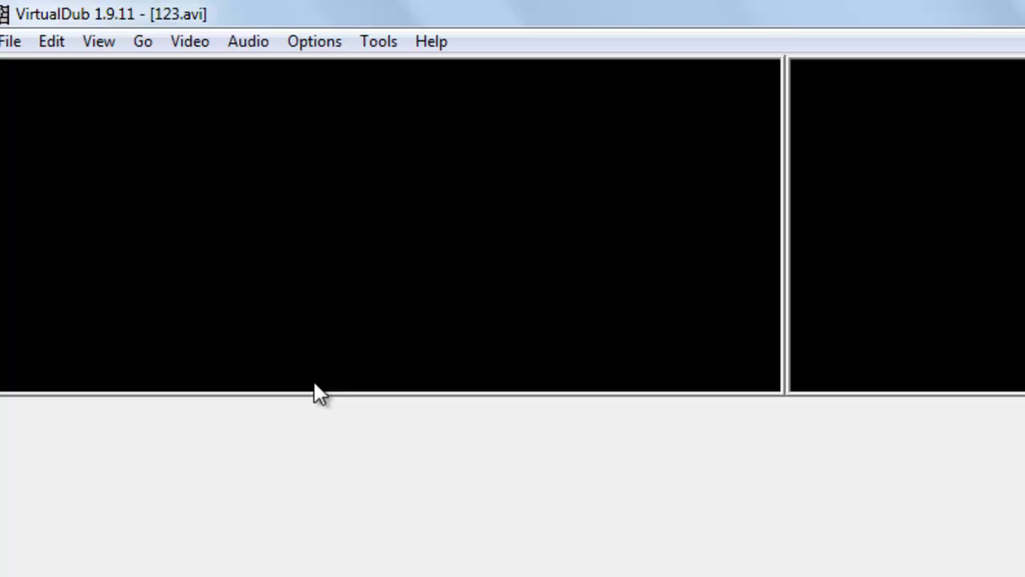
left_click(189, 41)
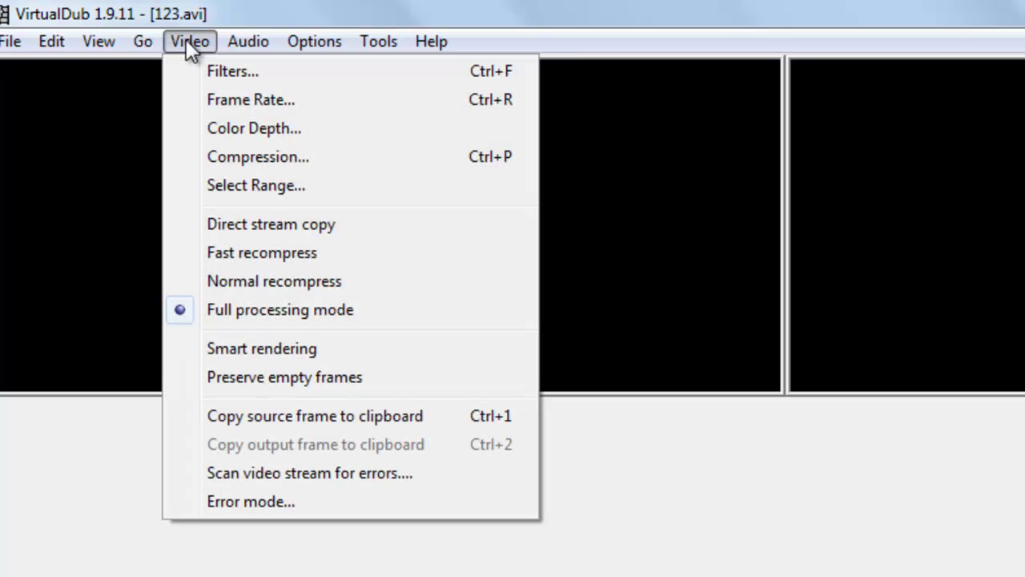
Load textsub.vdf from the VobSub folder and select the TextSub 2.23 filter to add.
left_click(201, 69)
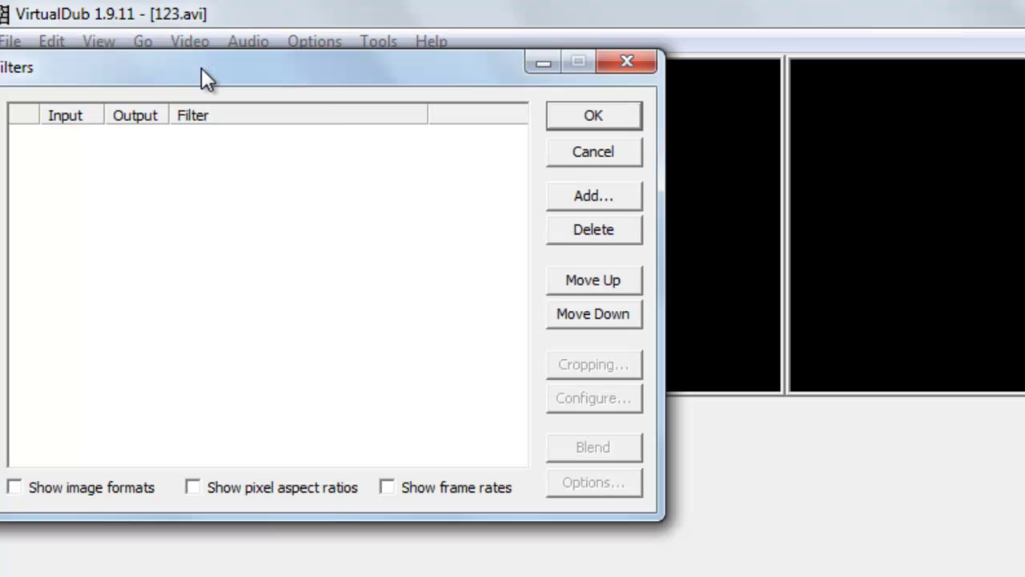
left_click(626, 197)
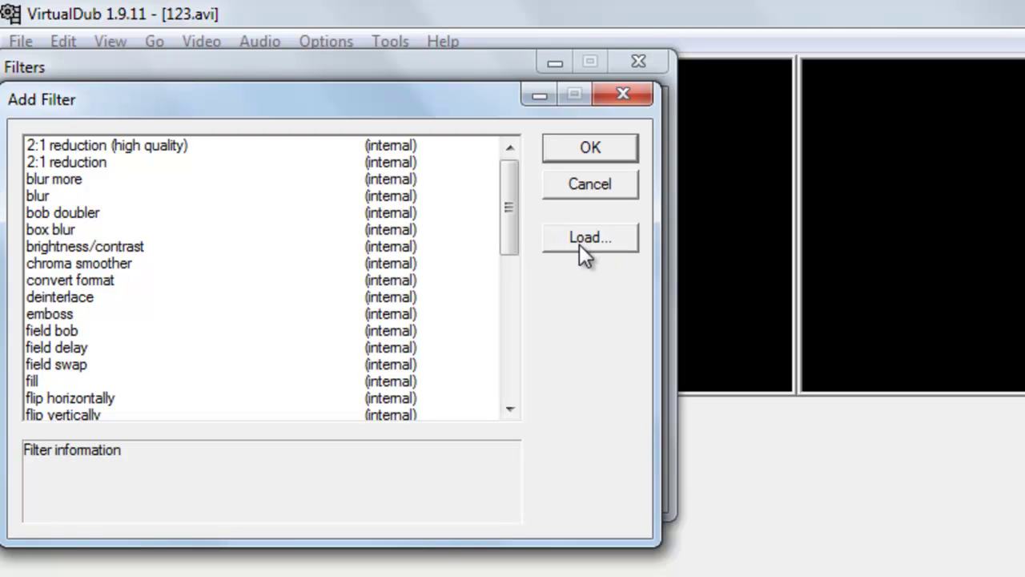
left_click(589, 238)
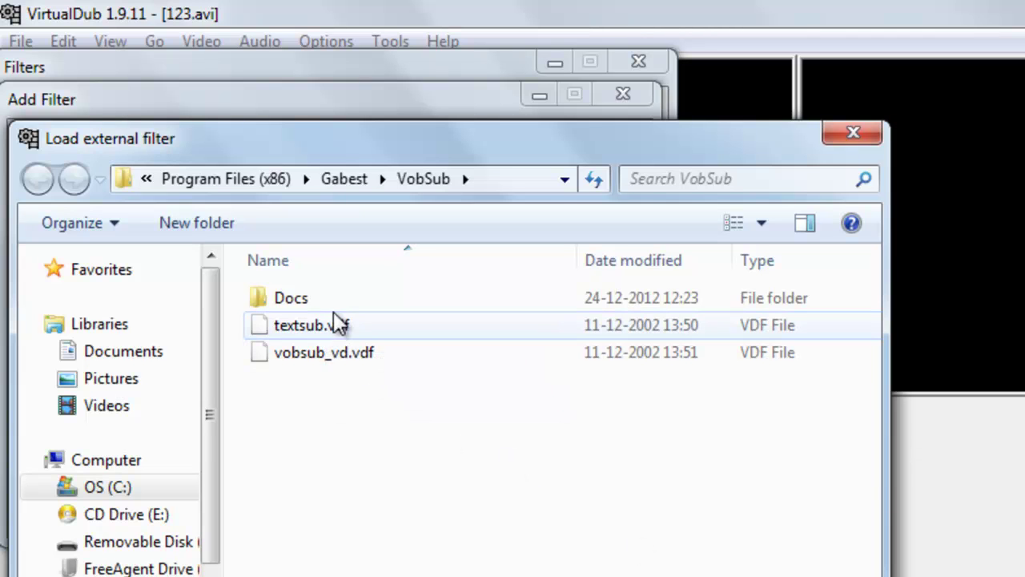
left_click(338, 324)
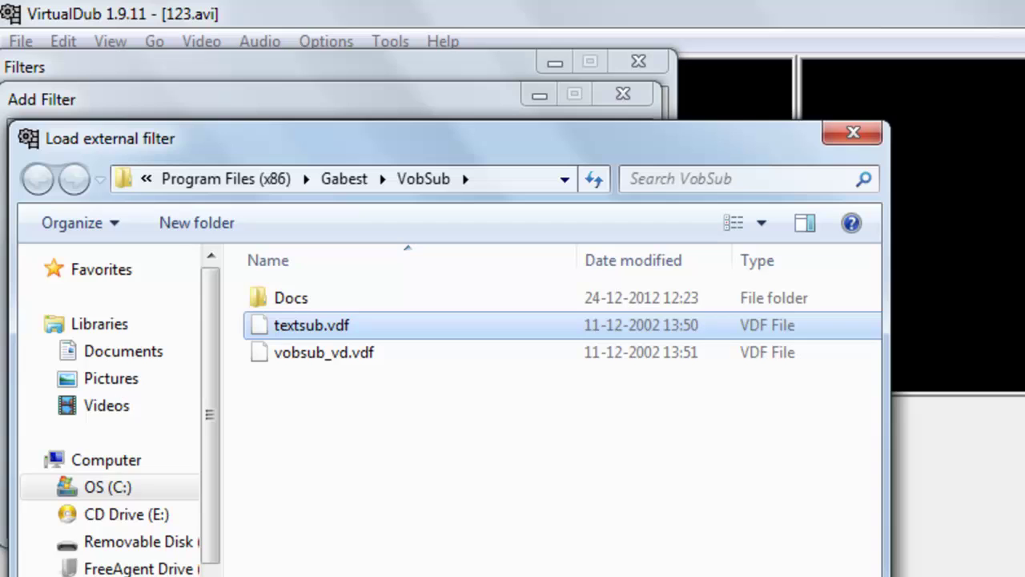
key("Return")
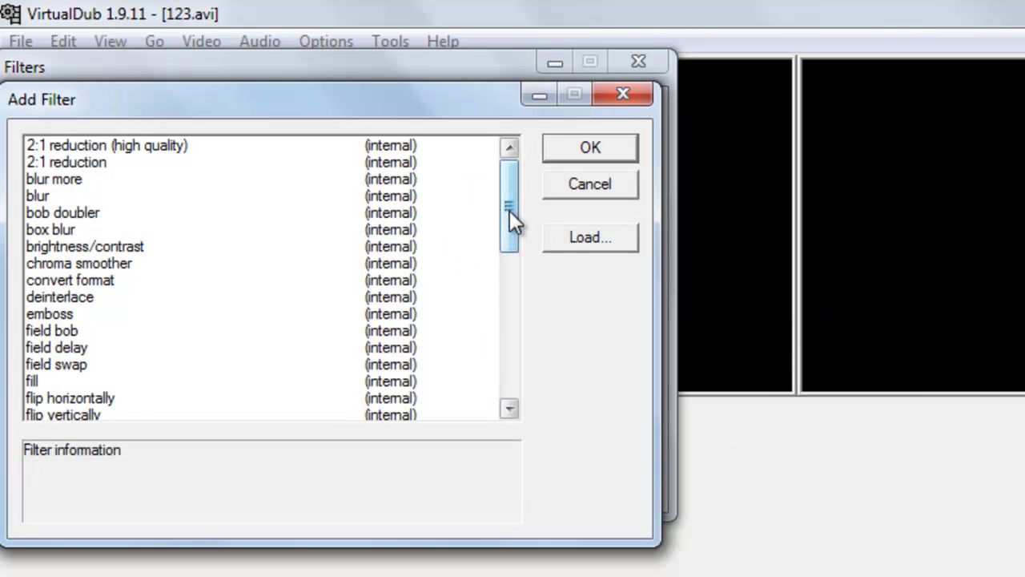
left_click_drag(509, 210, 504, 345)
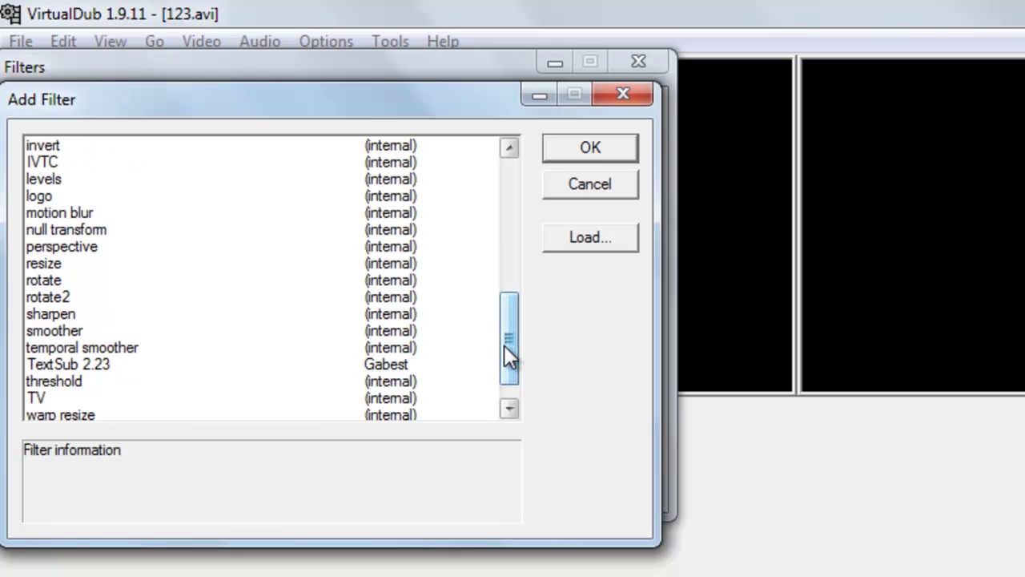
left_click(372, 367)
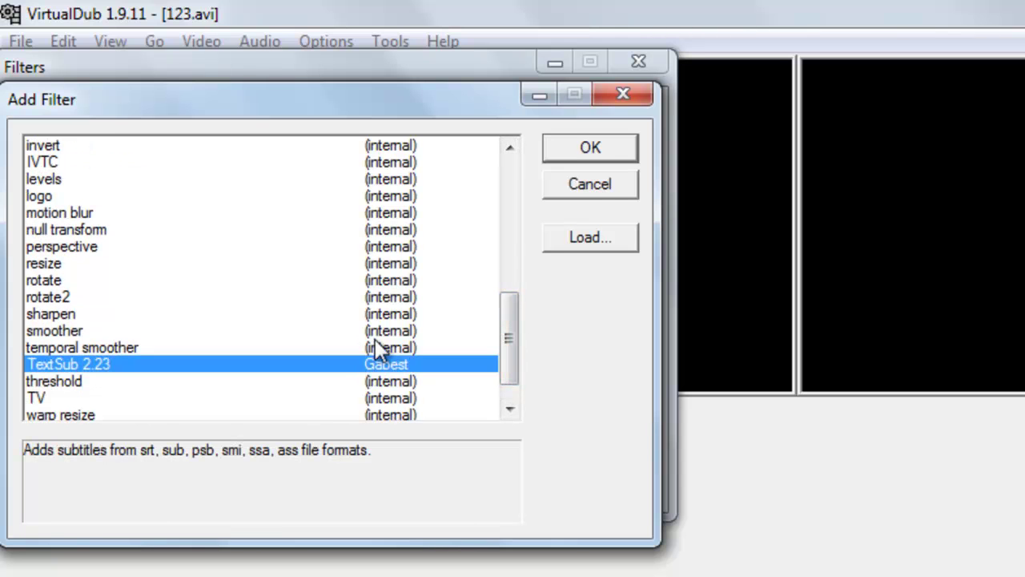
Add TextSub 2.23 with subtitles from C:\tutorials\hardsub\123.srt and close the Filters dialog.
left_click(596, 148)
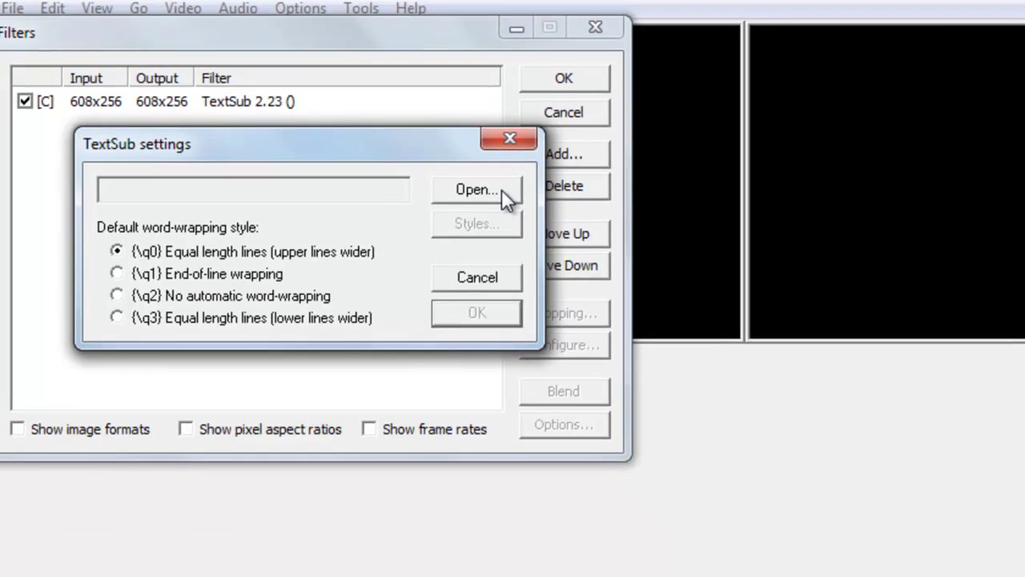
left_click(545, 238)
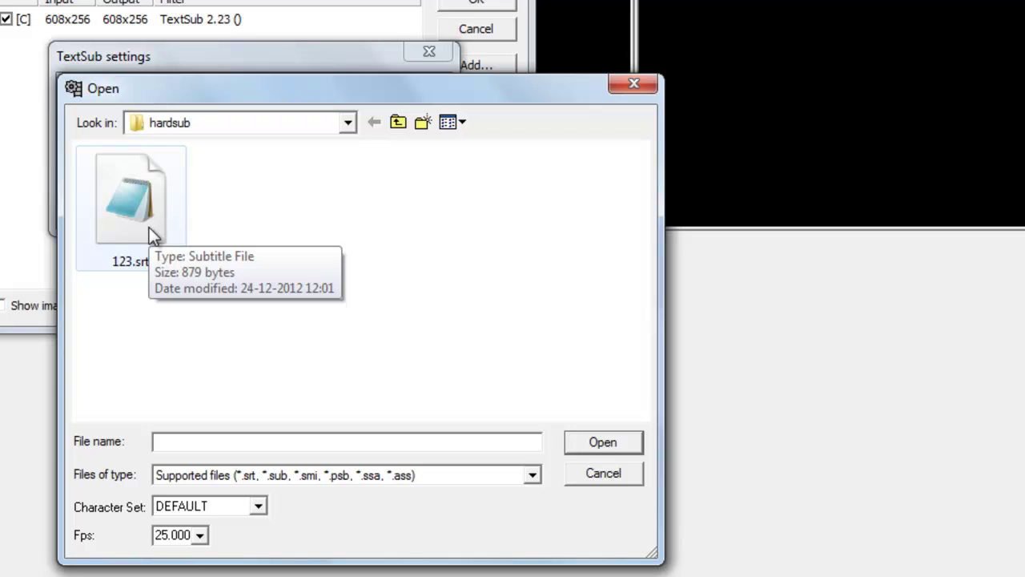
left_click(148, 227)
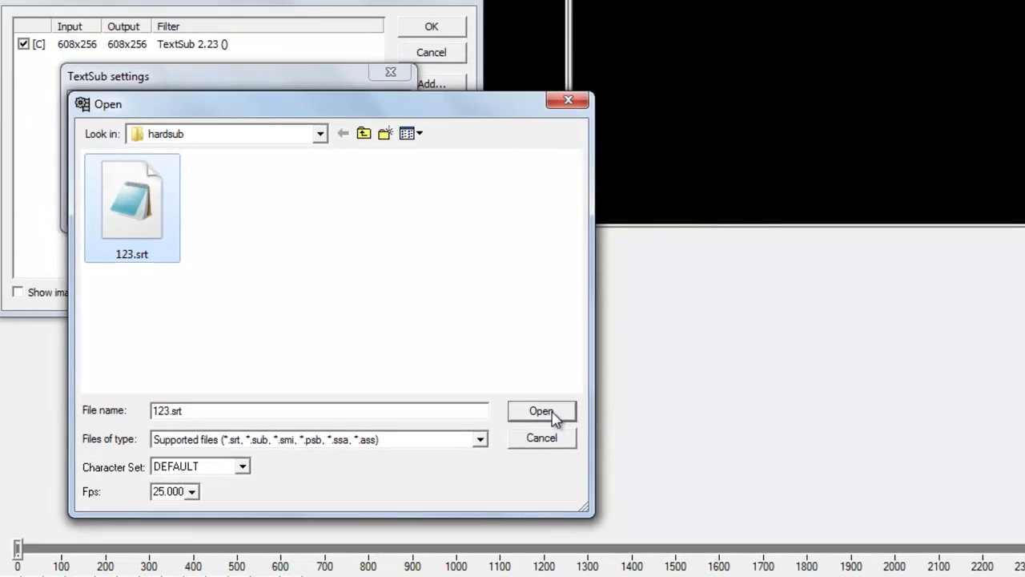
left_click(549, 414)
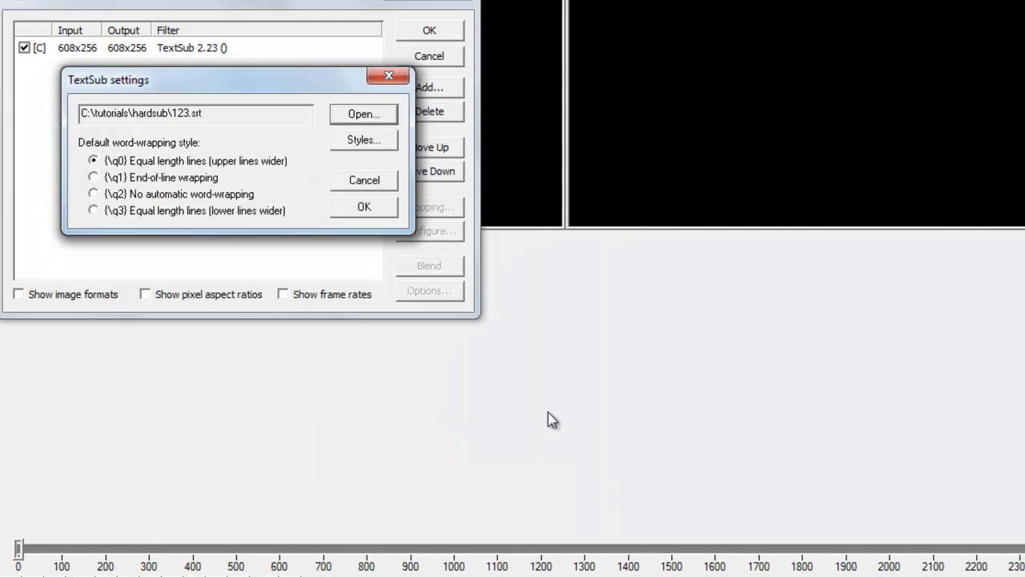
left_click(393, 210)
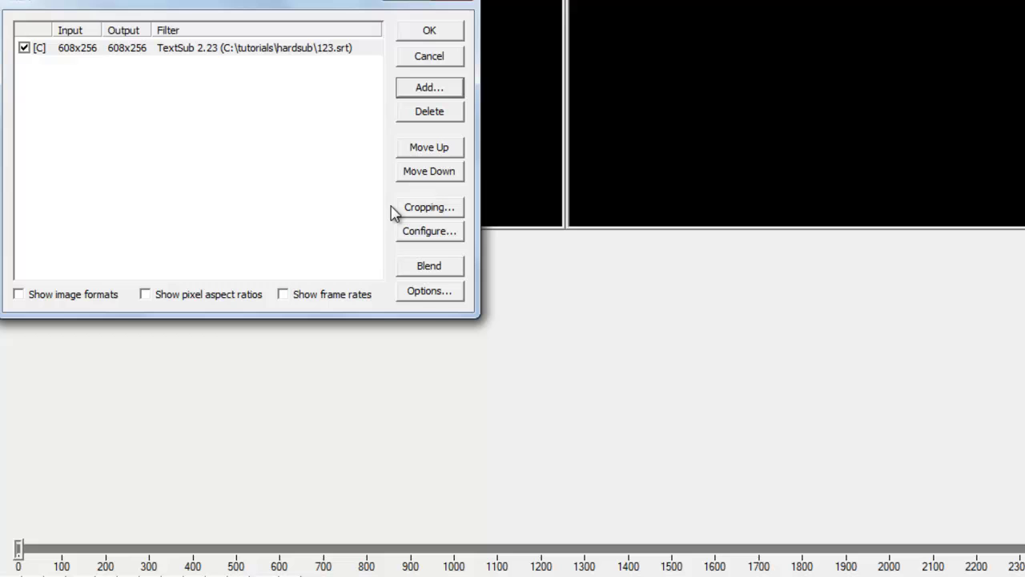
left_click(429, 32)
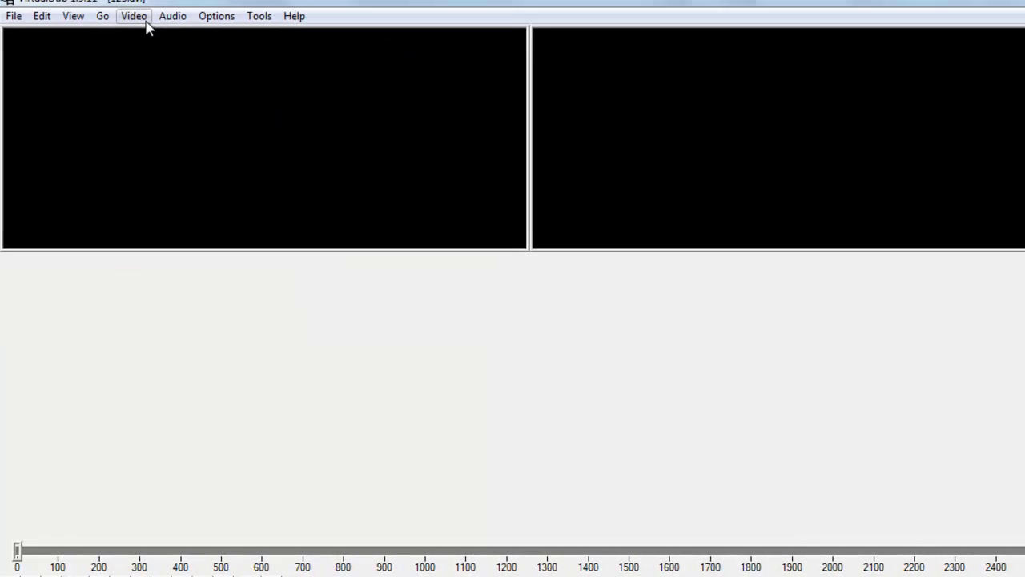
Choose Xvid MPEG-4 Codec in Video > Compression.
left_click(127, 17)
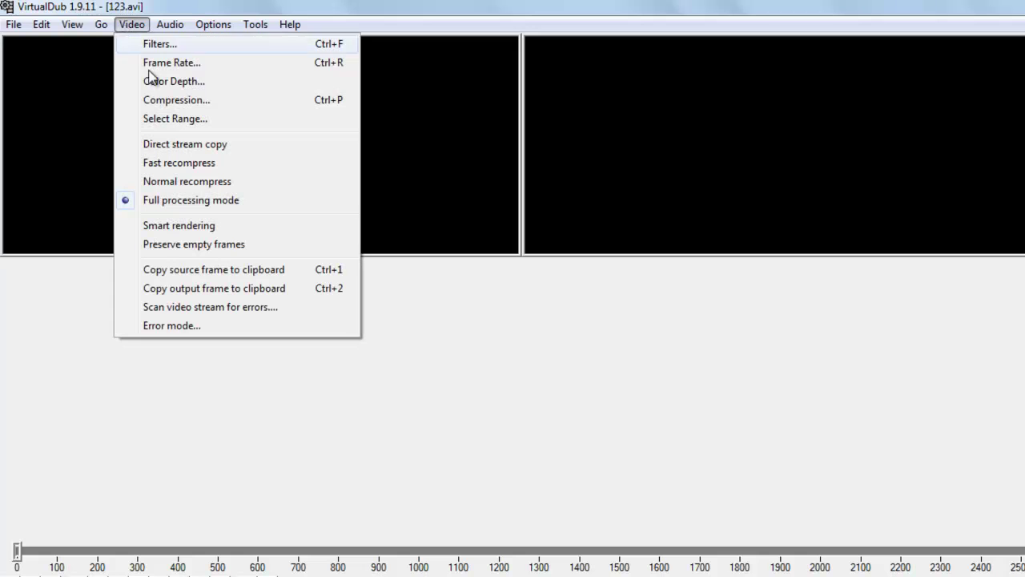
left_click(169, 100)
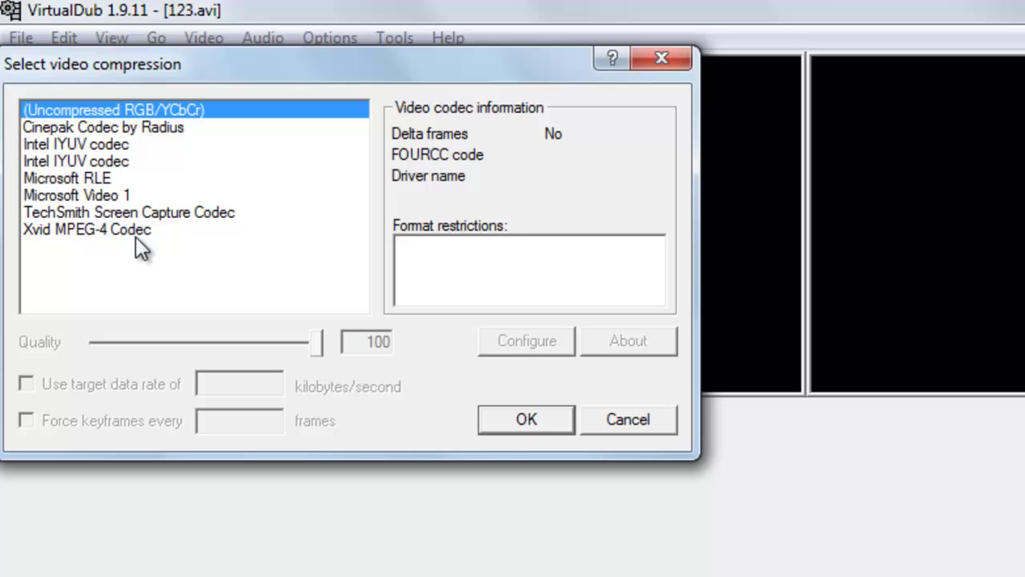
left_click(109, 186)
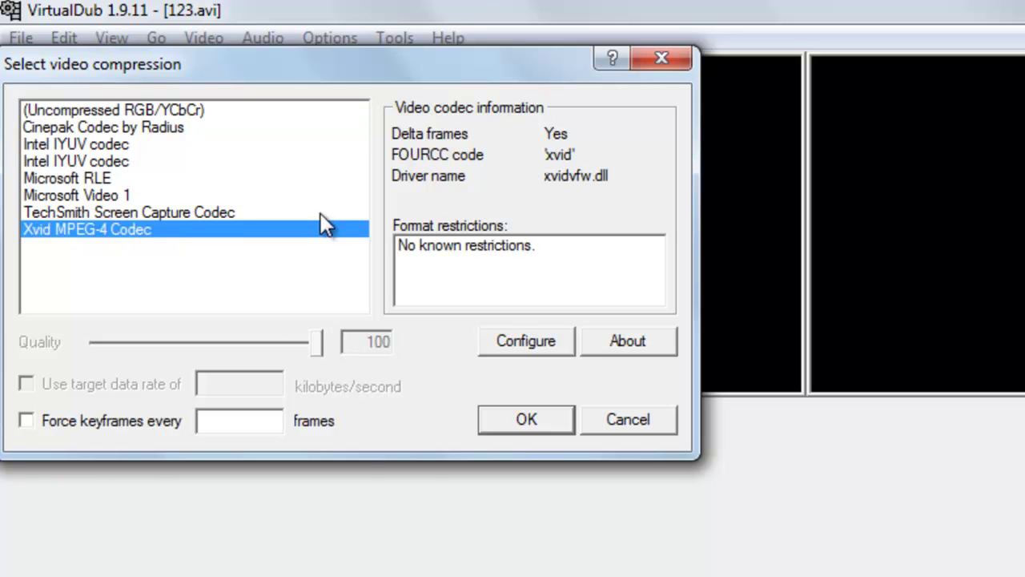
left_click(526, 420)
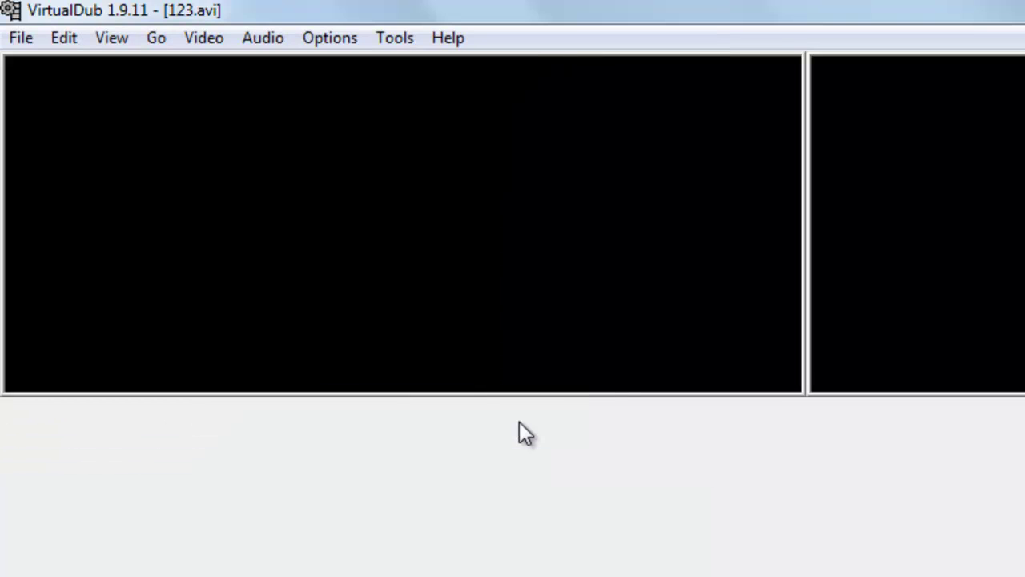
Save as AVI named 456 in the hardsub folder, starting the encode.
left_click(15, 46)
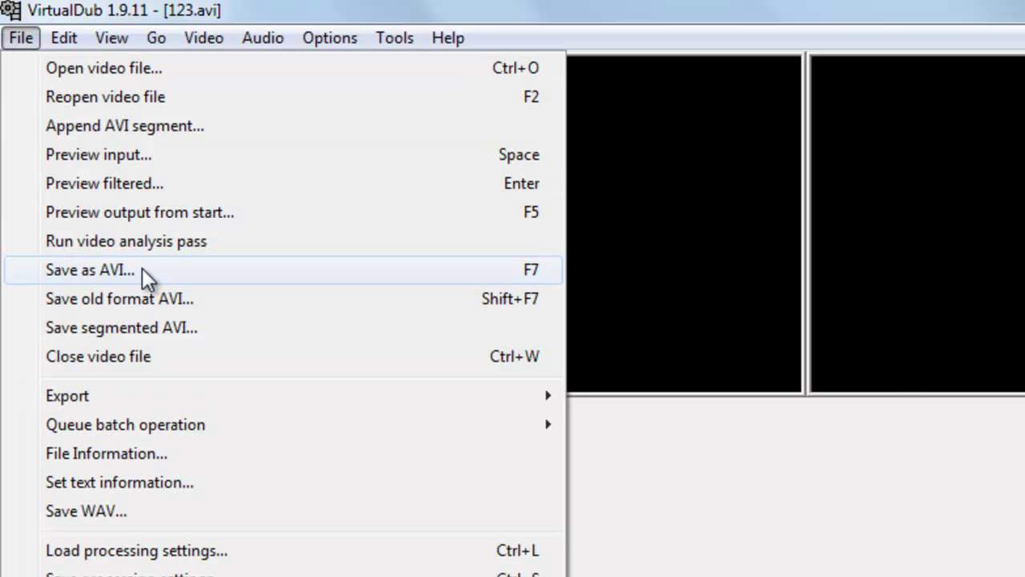
left_click(142, 267)
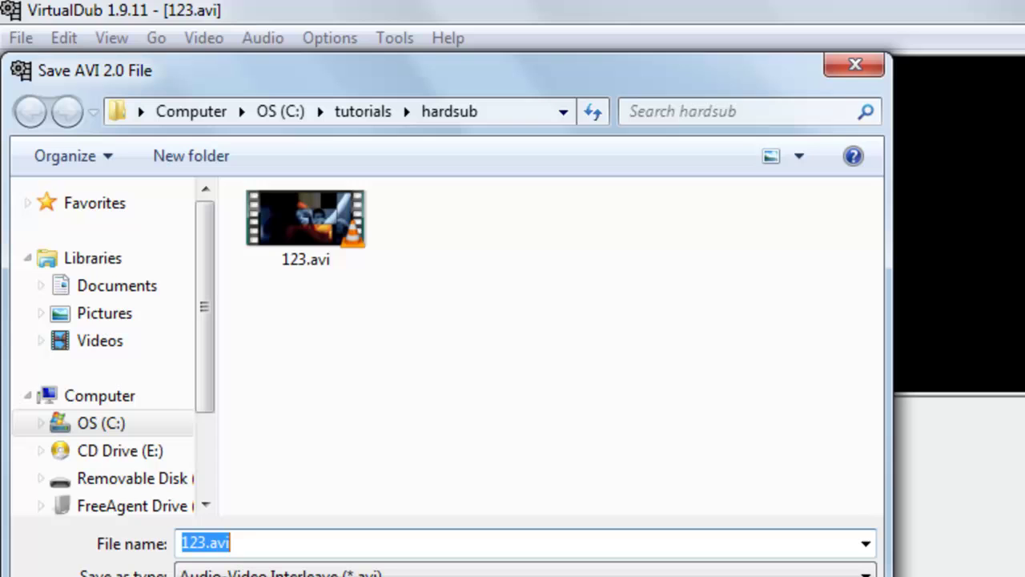
type("456")
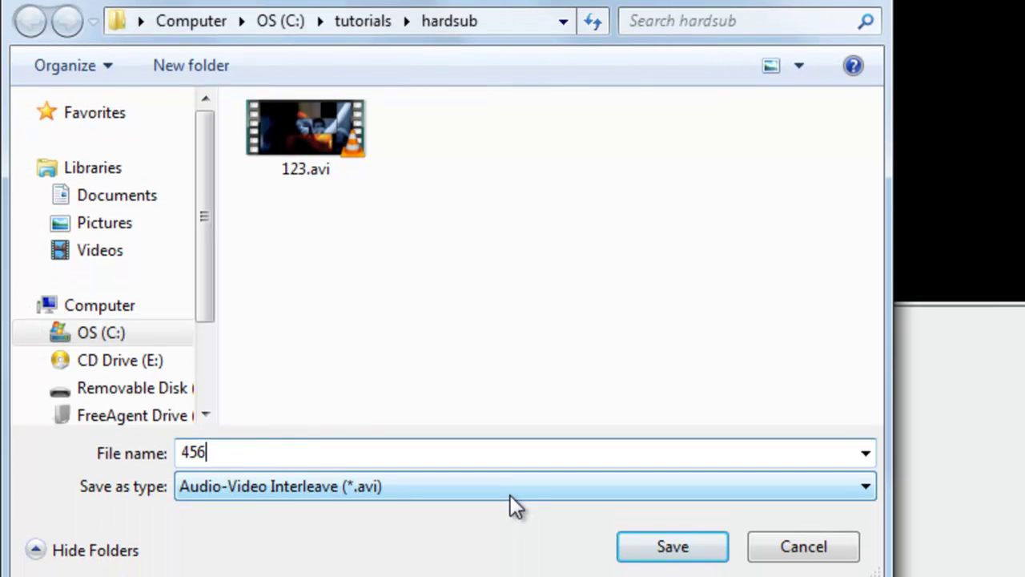
left_click(687, 548)
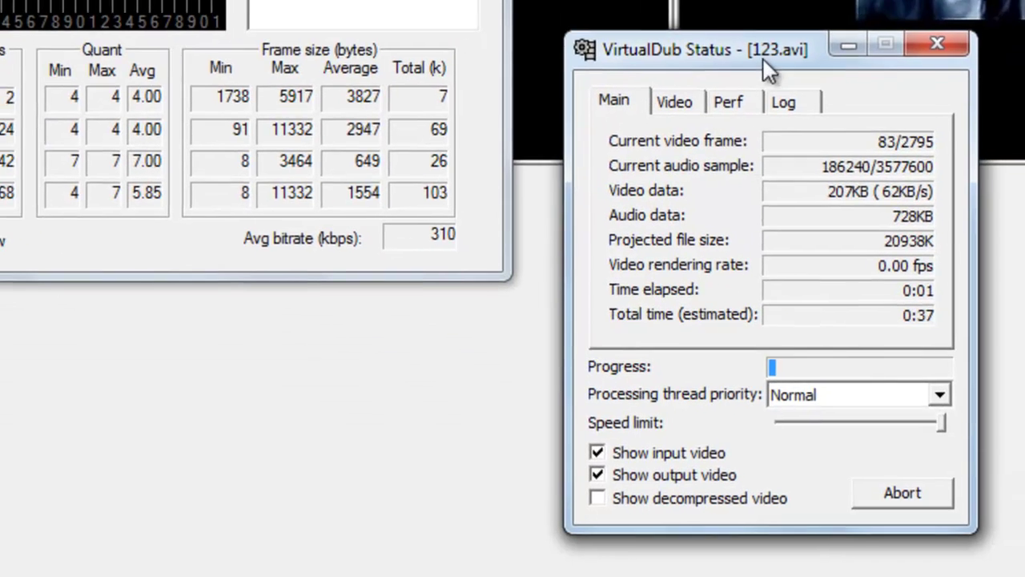
Move the status window aside and back while all 2795 frames encode.
left_click_drag(762, 39, 929, 0)
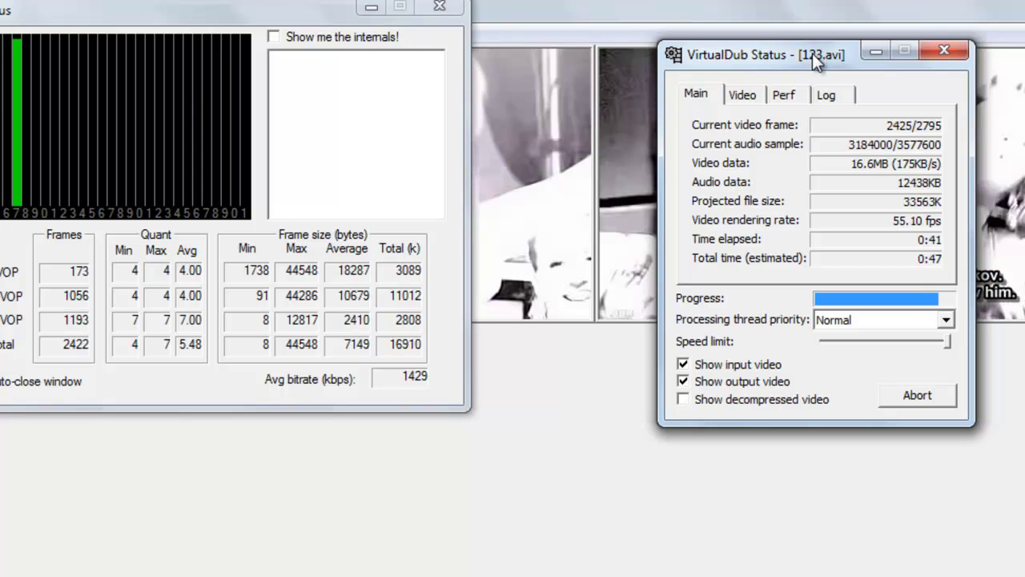
left_click_drag(812, 53, 666, 79)
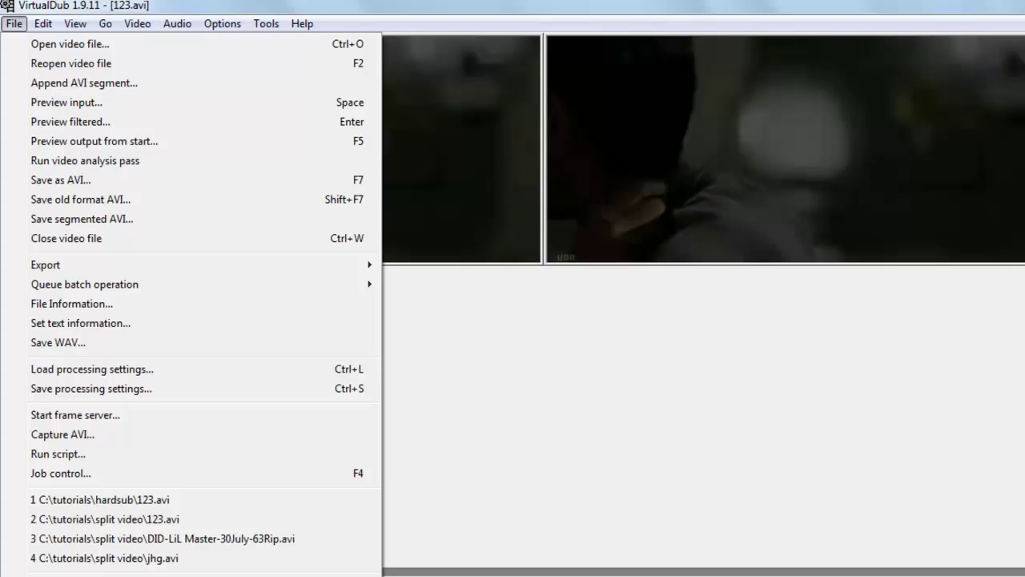
In Explorer, go back to tutorials, open hardsub, and select the new 456.avi.
left_click(236, 571)
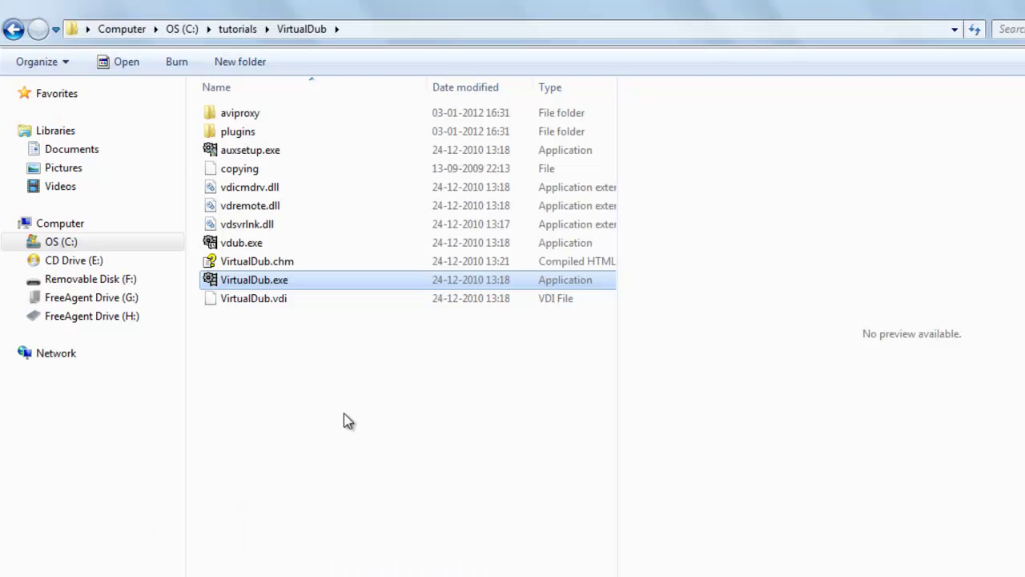
left_click(13, 30)
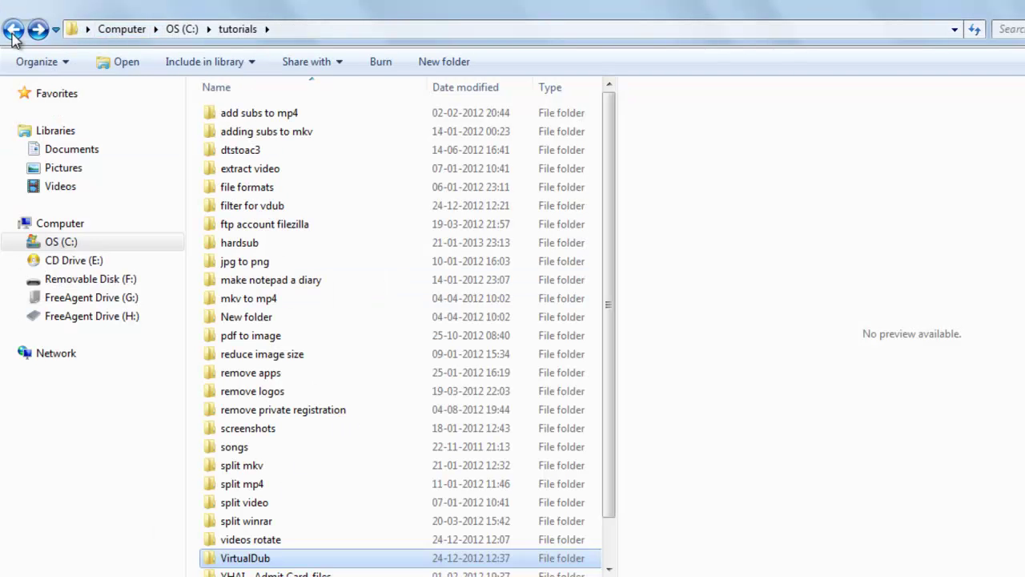
double_click(245, 243)
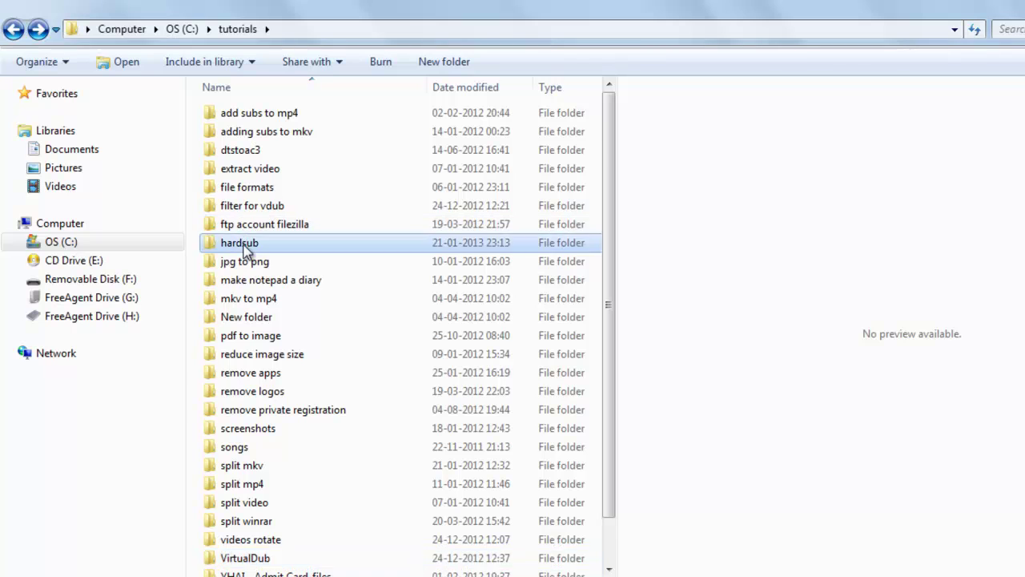
left_click(453, 163)
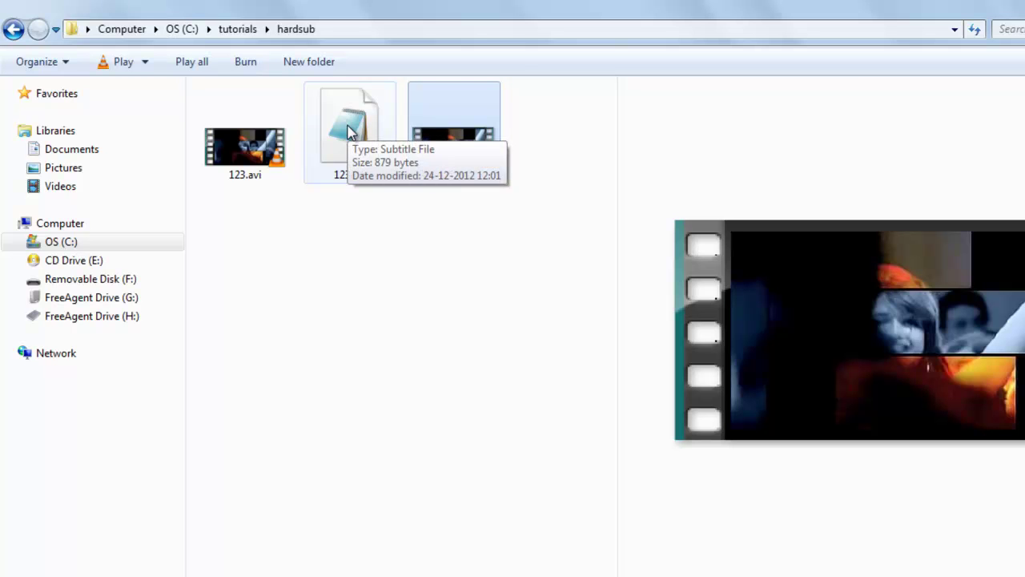
double_click(349, 133)
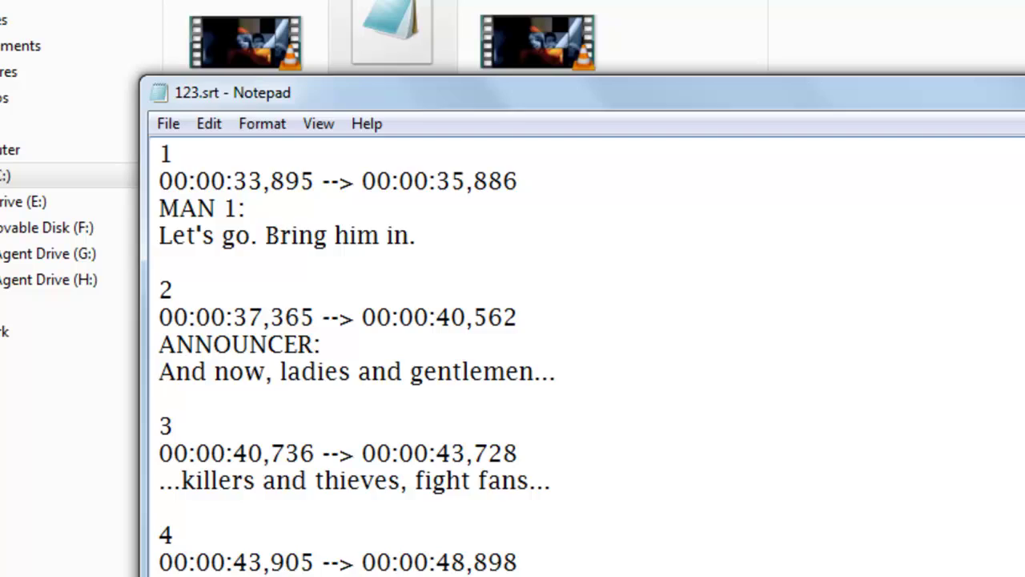
key("alt+F4")
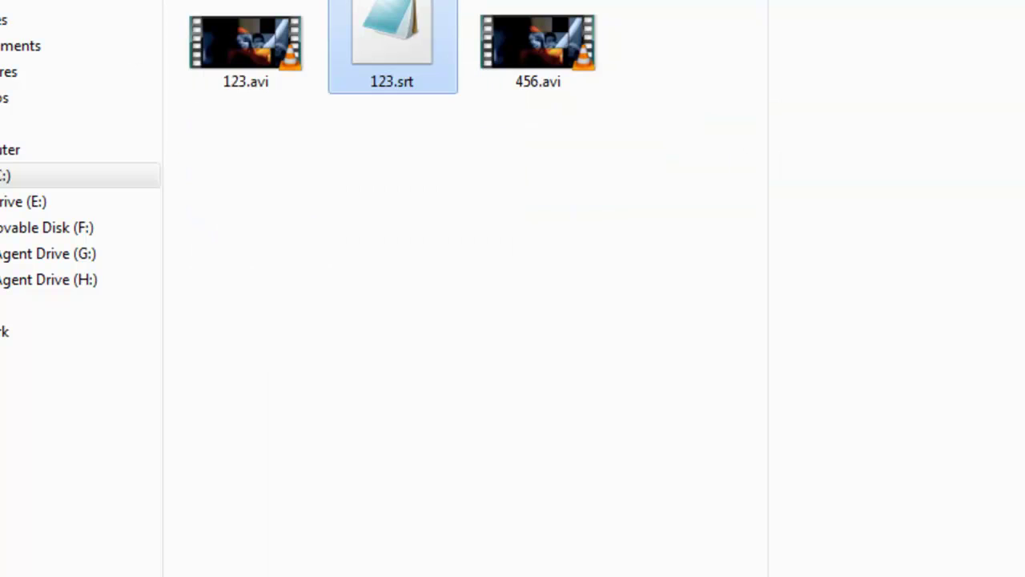
double_click(576, 69)
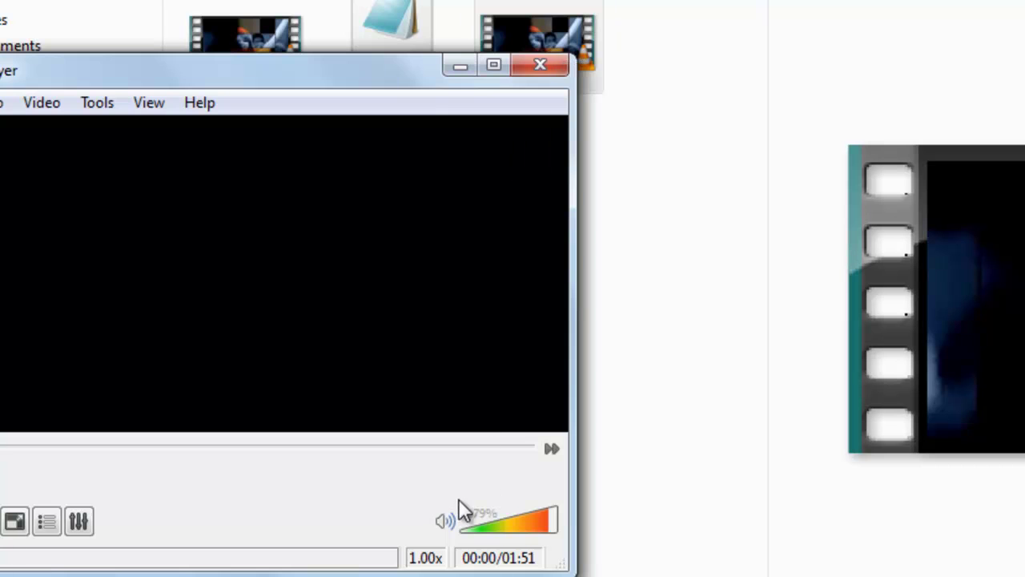
left_click(445, 521)
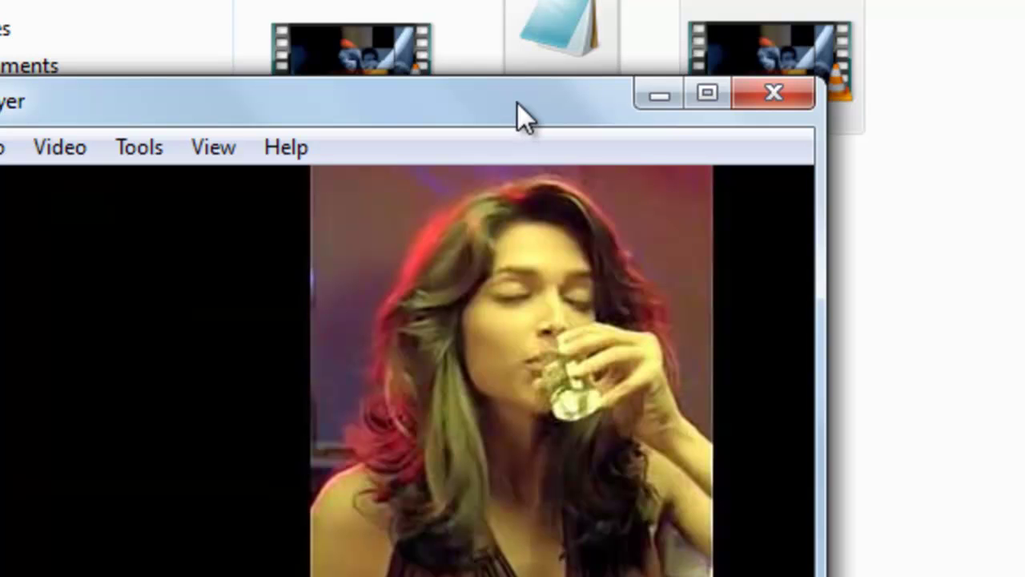
left_click_drag(516, 102, 1024, 29)
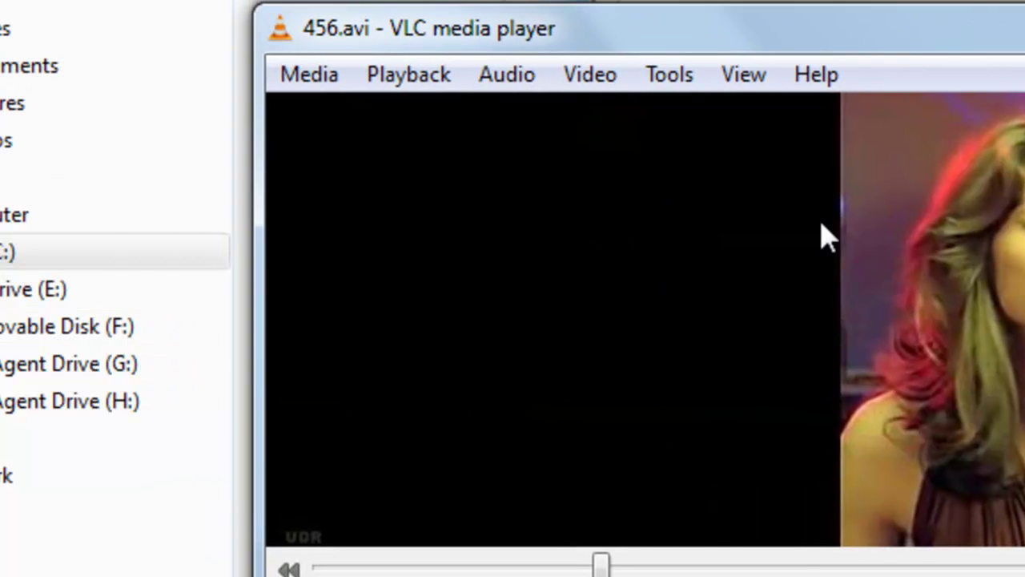